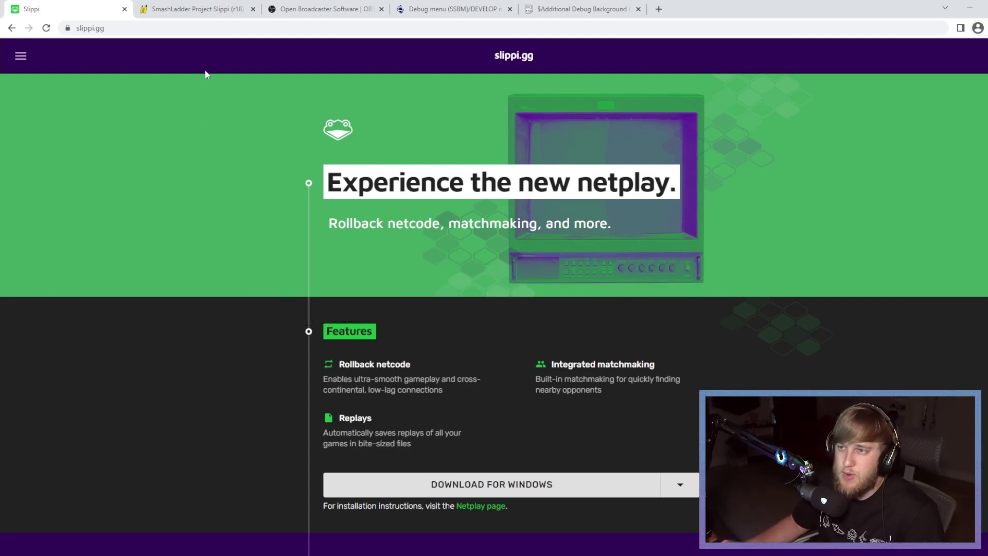
# - Browse the SmashLadder Slippi, OBS and SmashWiki DEVELOP mode pages, then switch to the Pastebin debug codes page
pyautogui.click(196, 9)
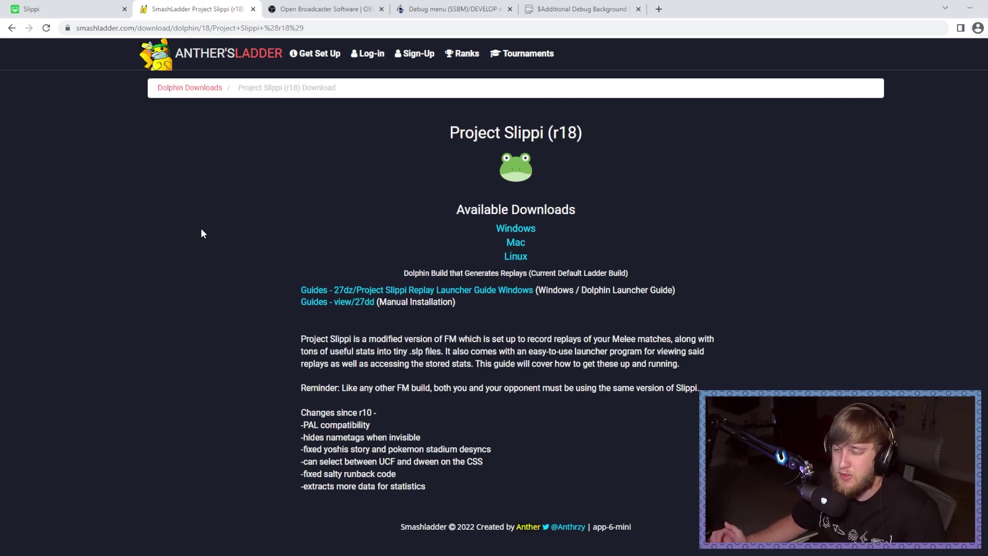
pyautogui.hotkey('ctrl', 'Tab')
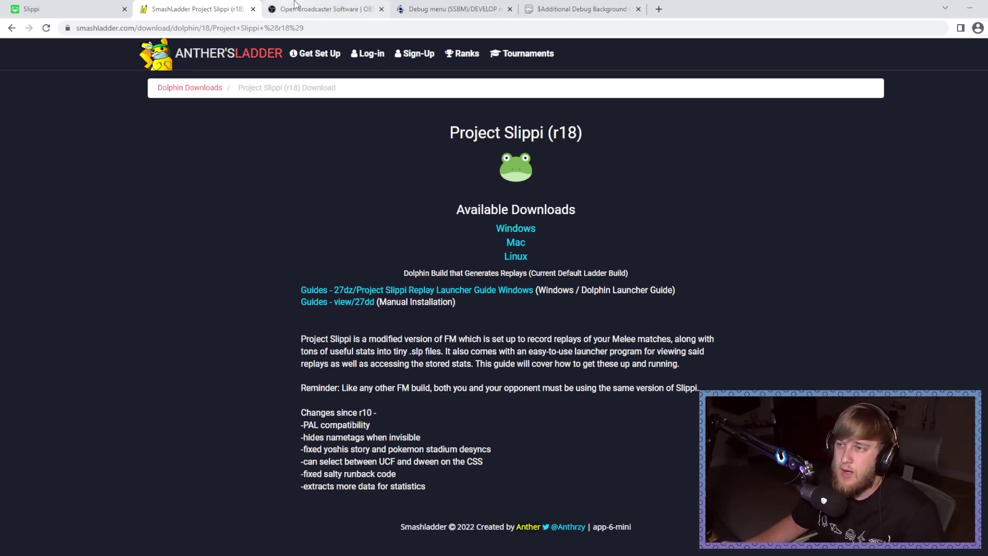
pyautogui.hotkey('ctrl', 'Tab')
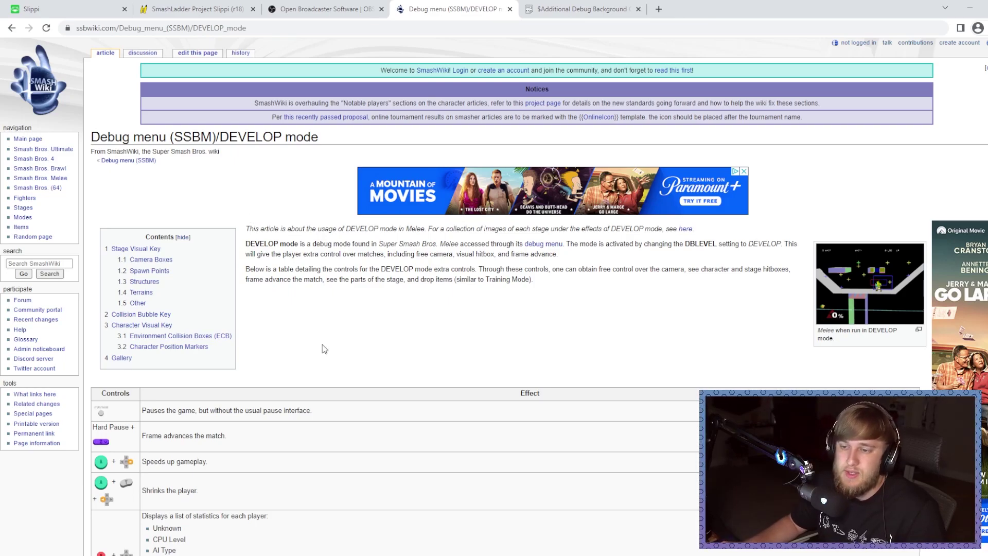
pyautogui.scroll(-5, 324, 349)
pyautogui.scroll(5, 328, 343)
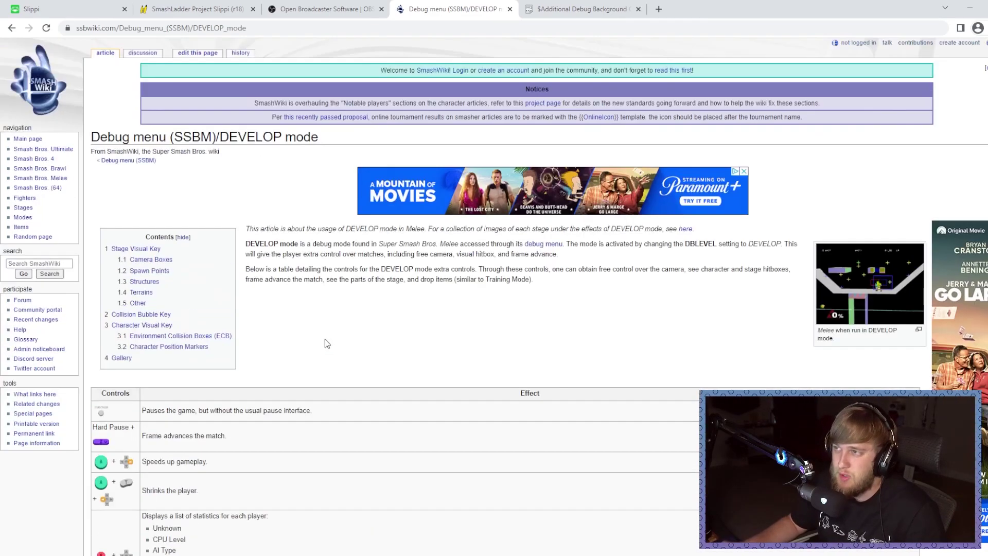
pyautogui.click(521, 7)
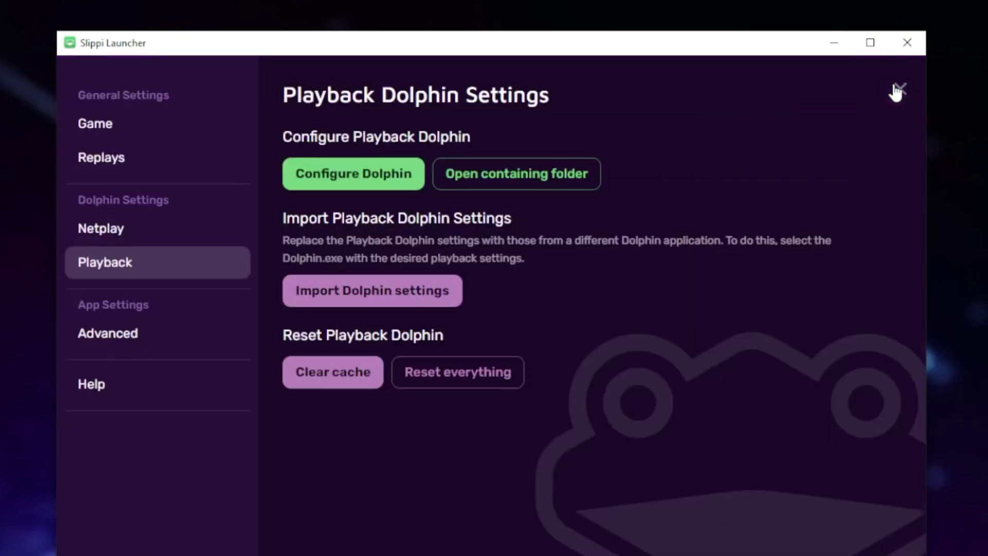
# - Check the 'Optional: Enable Develop Mode' gecko code in the Melee game's properties
pyautogui.click(331, 171)
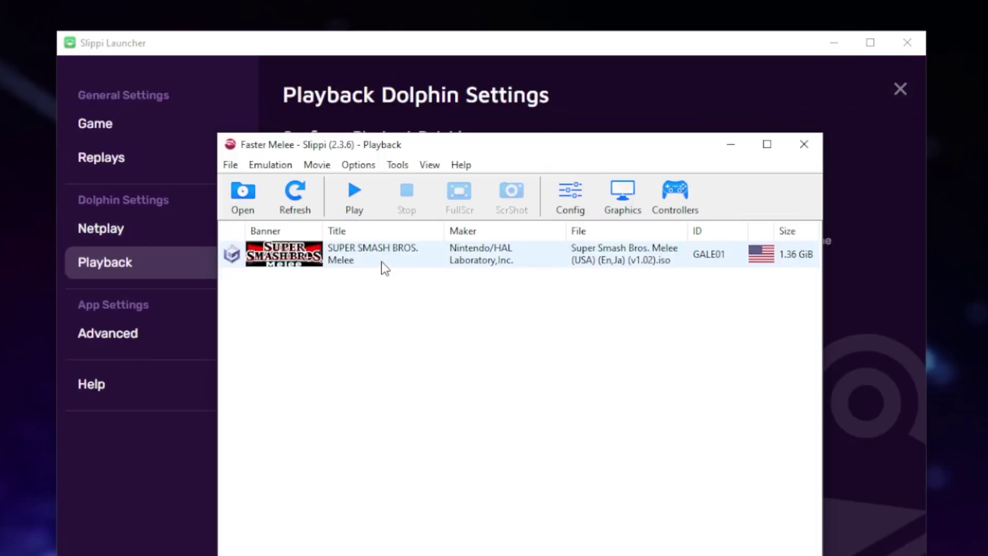
pyautogui.rightClick(381, 261)
pyautogui.click(419, 271)
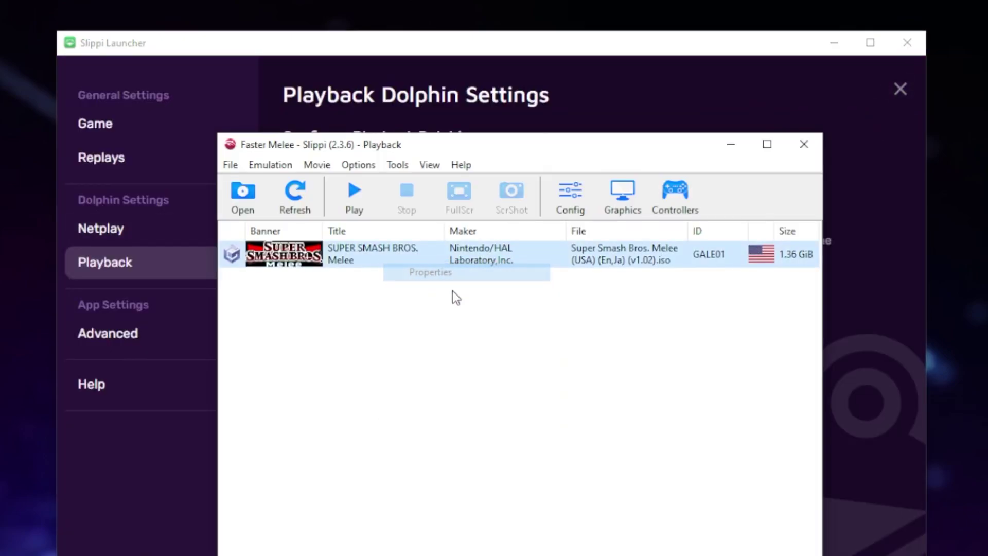
pyautogui.click(509, 201)
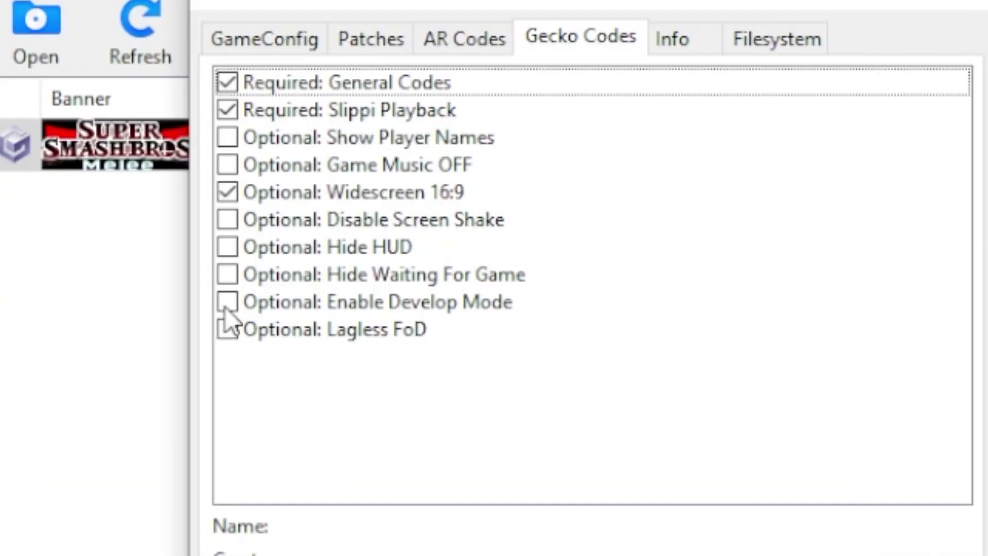
pyautogui.click(229, 304)
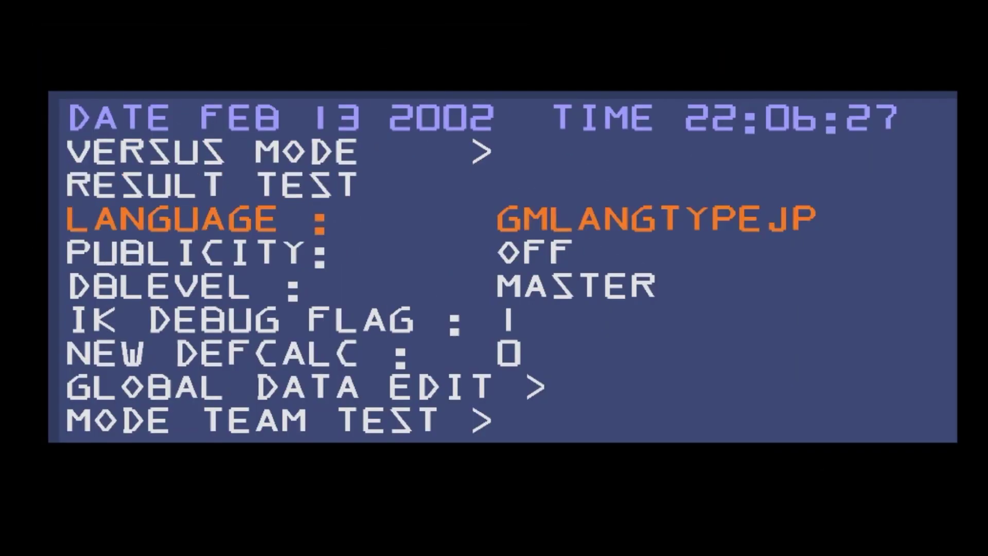
# - Set LANGUAGE to GMLANGTYPEUS and DBLEVEL to DEVELOP, then return to VERSUS MODE
pyautogui.press('Right')
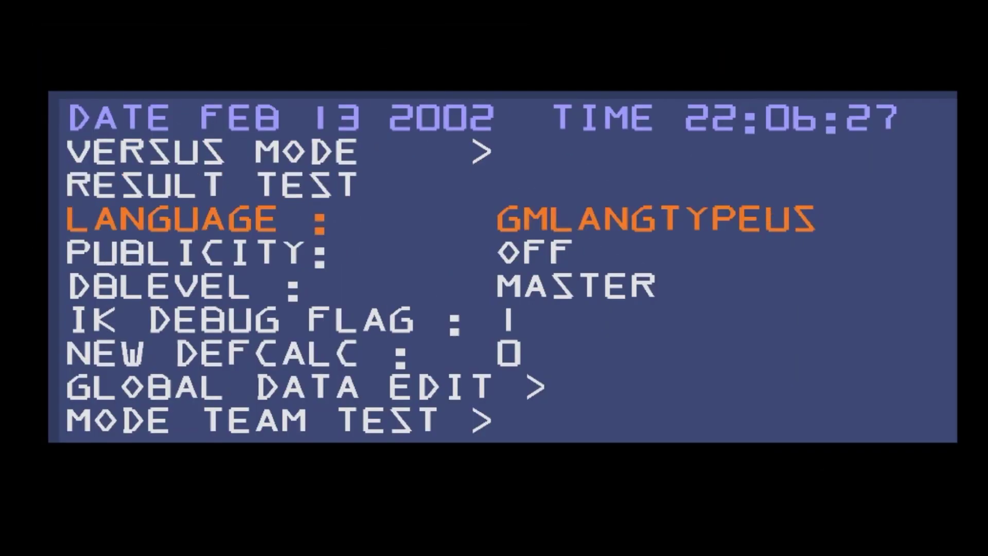
pyautogui.press('Down')
pyautogui.press('Down')
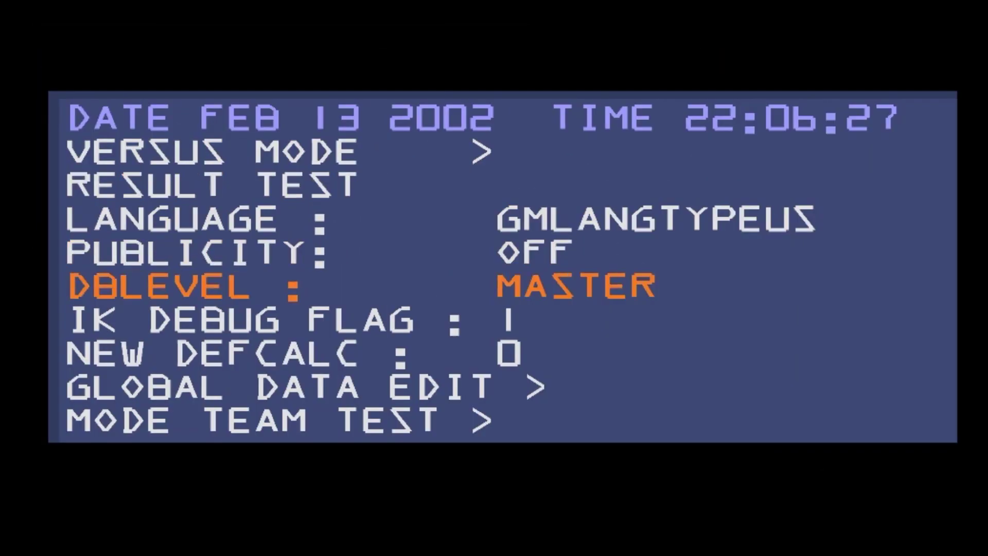
pyautogui.press('Right')
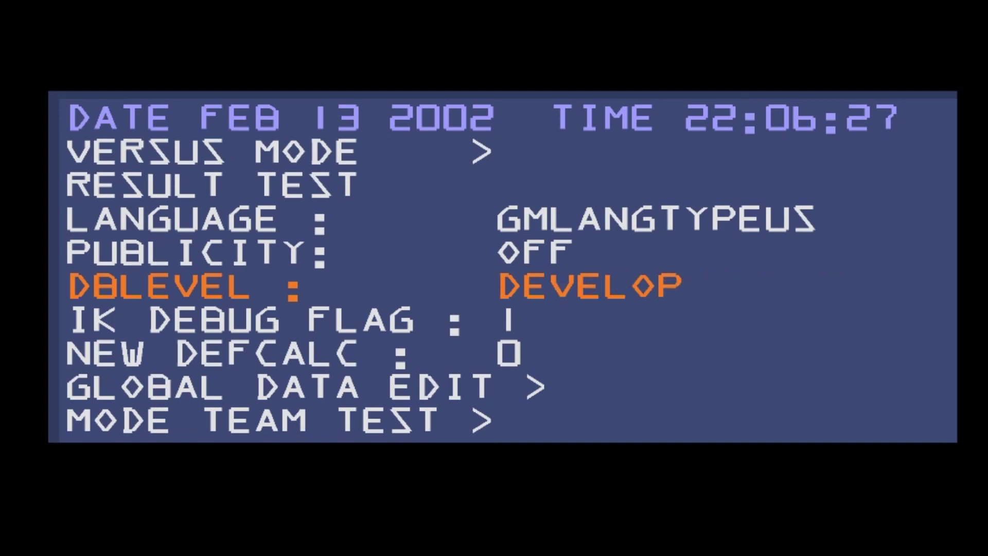
pyautogui.press('Up')
pyautogui.press('Up')
pyautogui.press('Up')
pyautogui.press('Up')
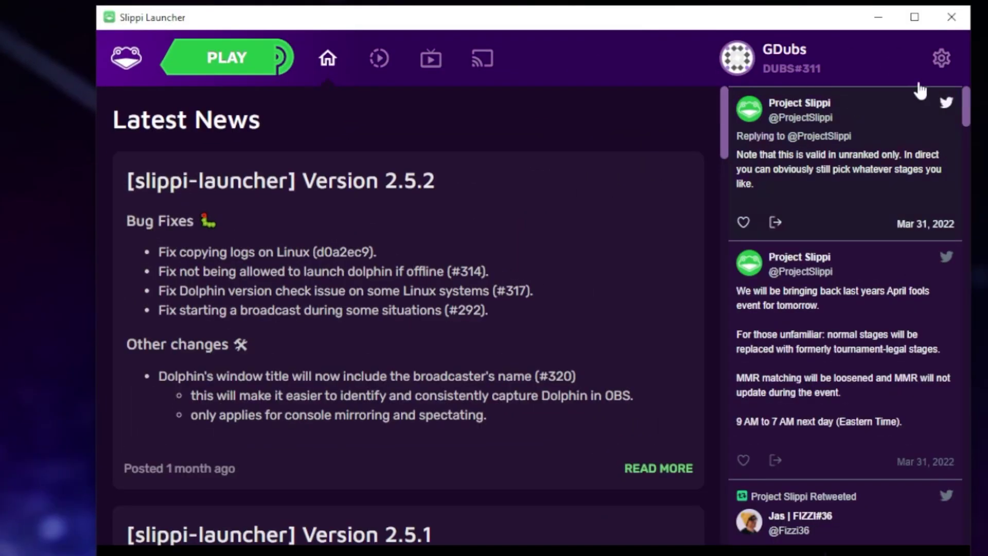
# - Bring up the Melee game's Gecko Codes list from the playback Dolphin's properties
pyautogui.click(939, 59)
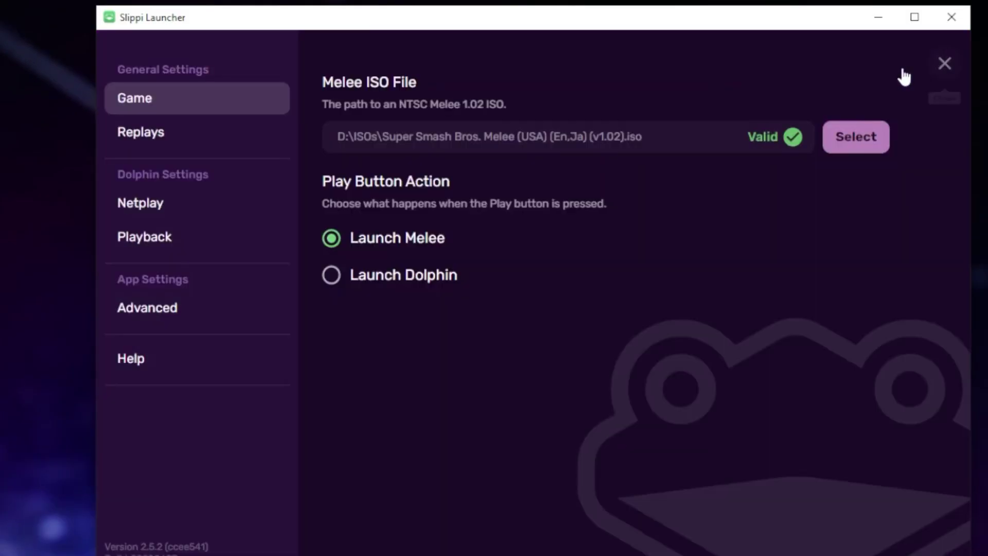
pyautogui.click(178, 247)
pyautogui.click(412, 162)
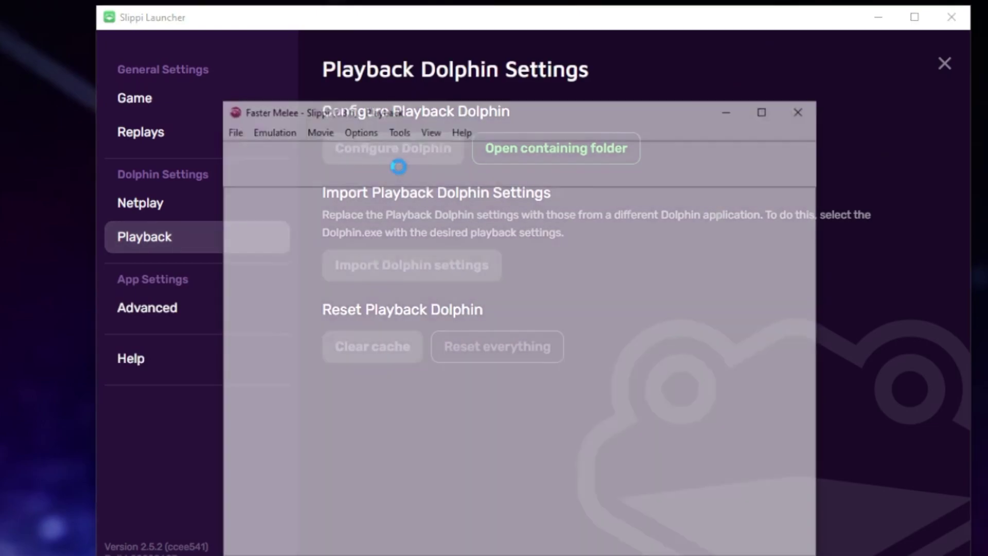
pyautogui.rightClick(387, 224)
pyautogui.click(441, 236)
pyautogui.click(507, 169)
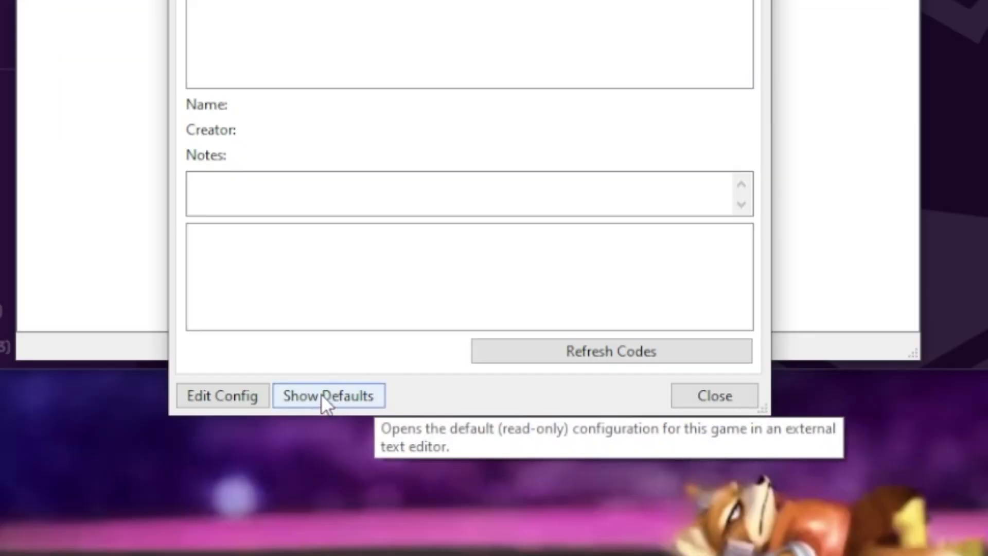
# - Open the default config files with Show Defaults and close the extra GAL file
pyautogui.click(326, 404)
pyautogui.moveTo(486, 44); pyautogui.dragTo(198, 44)
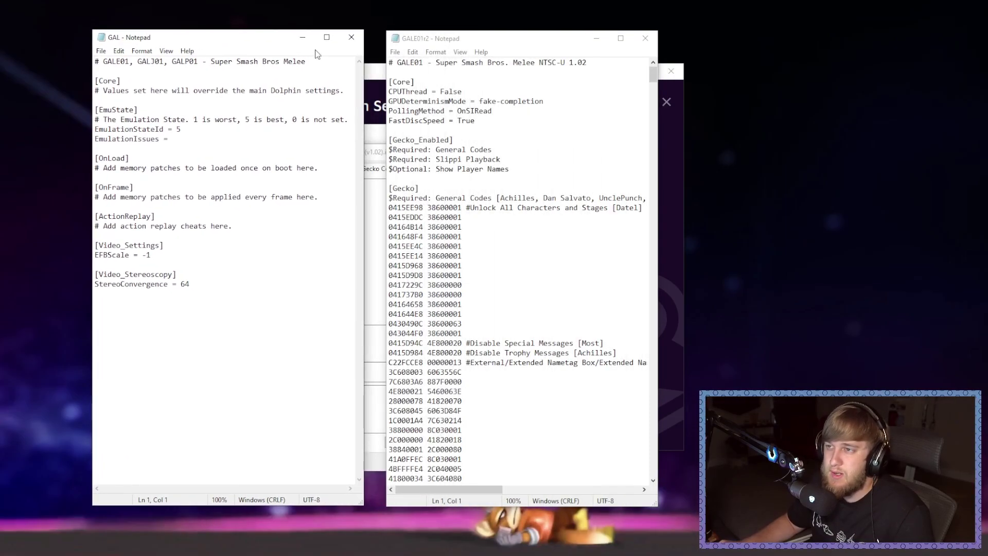
pyautogui.click(351, 37)
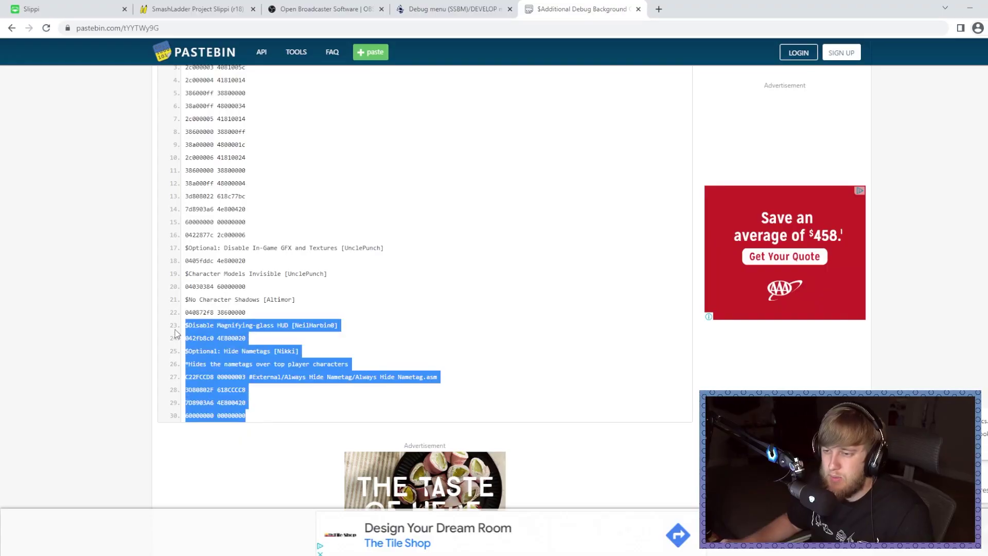
# - Paste the Pastebin codes at the end of GALE01r2 and save the file
pyautogui.hotkey('alt', 'Tab')
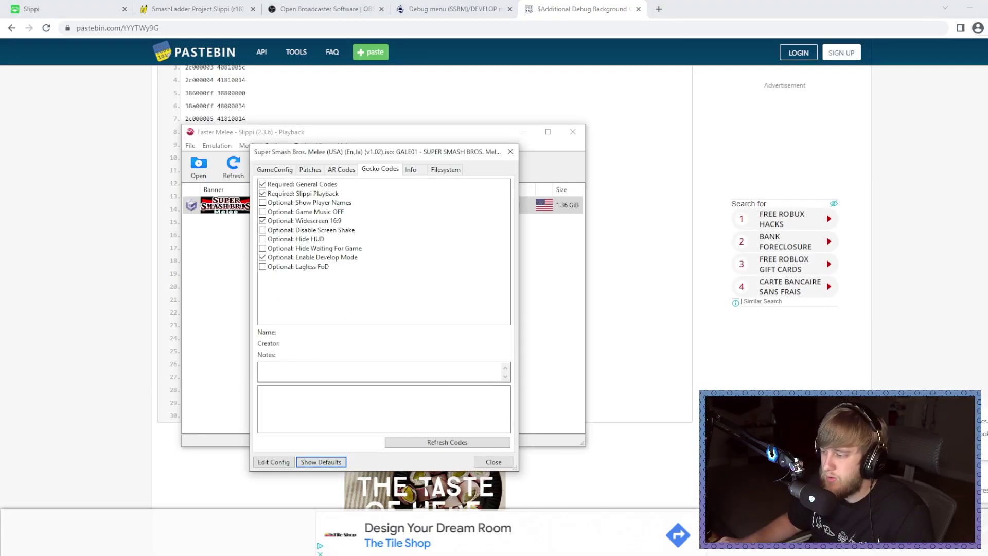
pyautogui.hotkey('alt', 'Tab')
pyautogui.hotkey('ctrl', 'End')
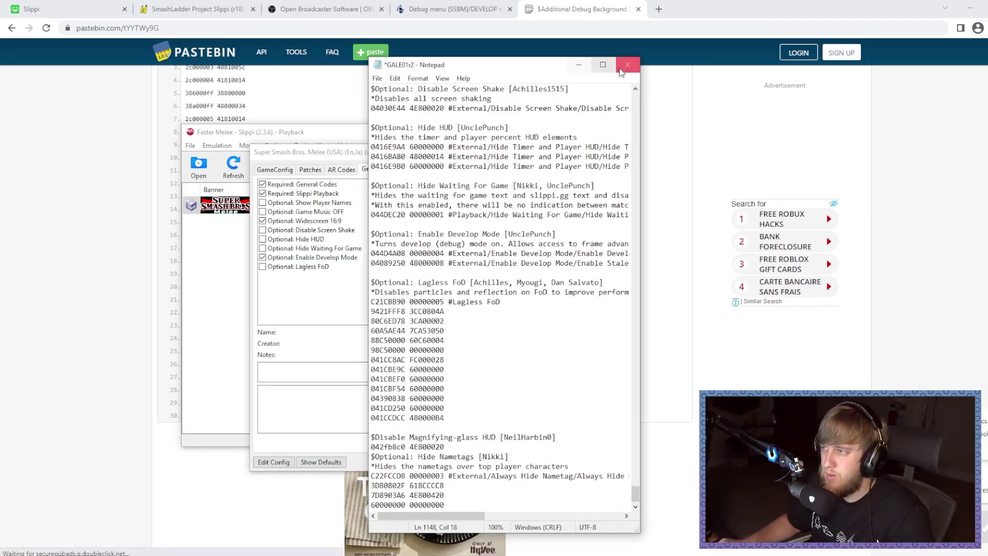
pyautogui.click(627, 64)
pyautogui.click(487, 293)
# - Refresh the code list and enable Disable Magnifying-glass HUD and Optional: Hide Nametags
pyautogui.click(447, 441)
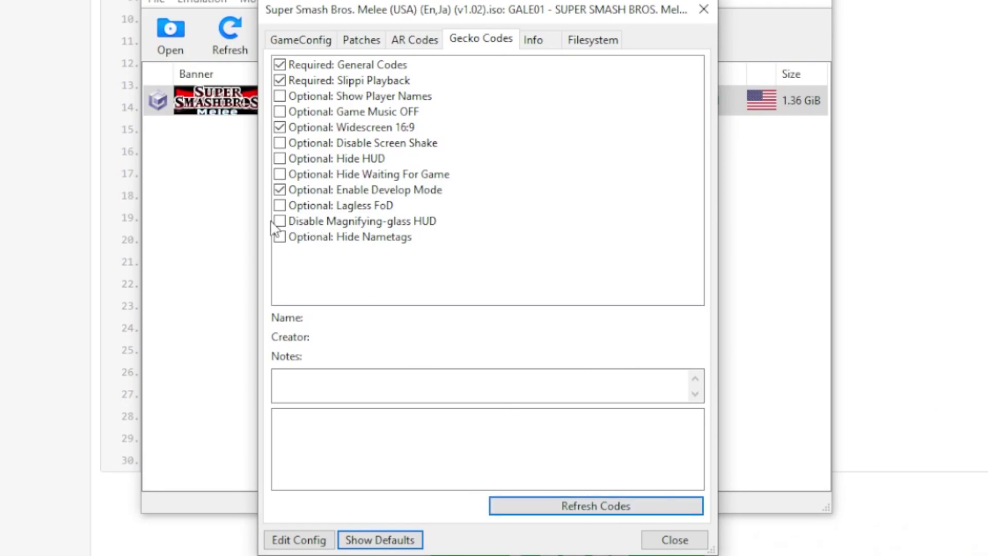
pyautogui.click(279, 222)
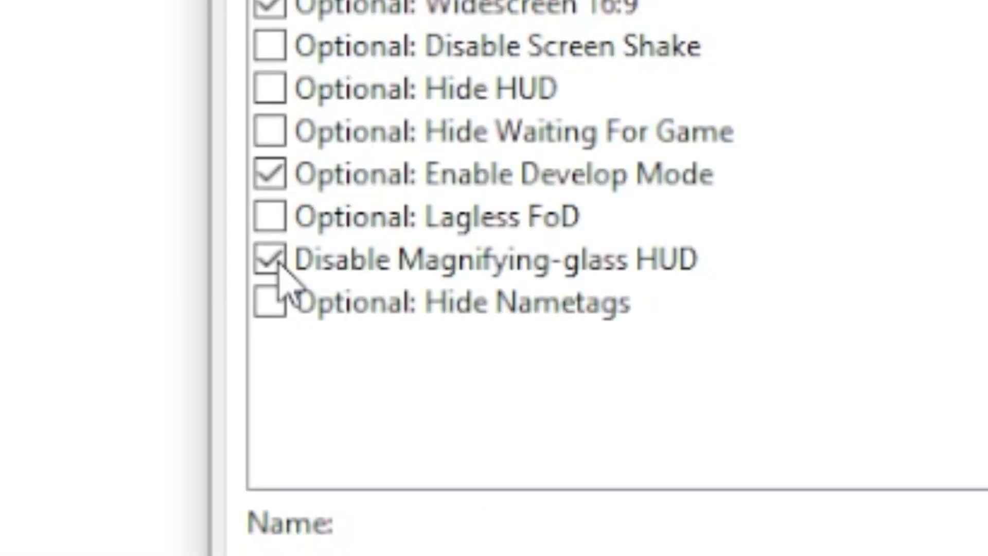
pyautogui.click(281, 237)
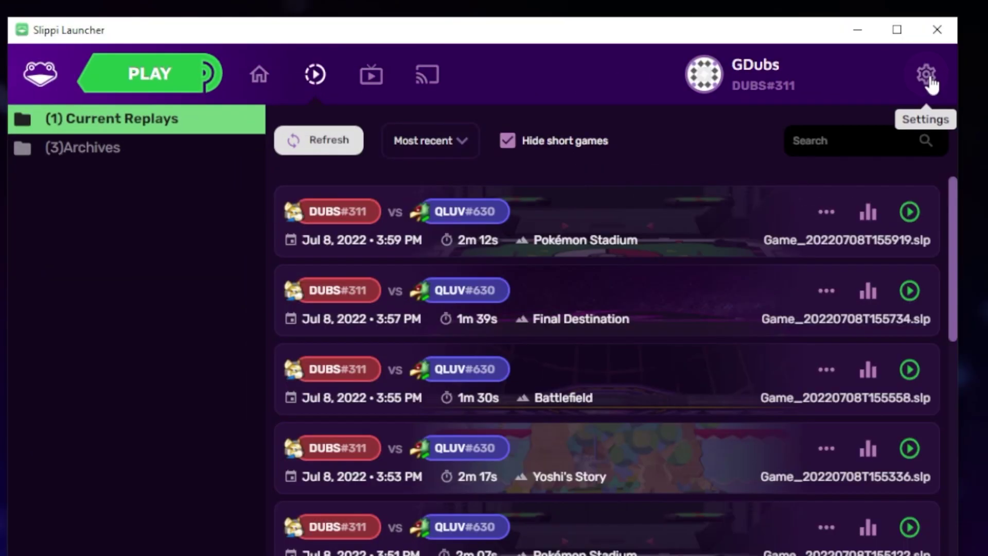
# - Choose 6x (3840x3168) for 4K UHD as Internal Resolution under Graphics > Enhancements
pyautogui.click(649, 103)
pyautogui.click(320, 185)
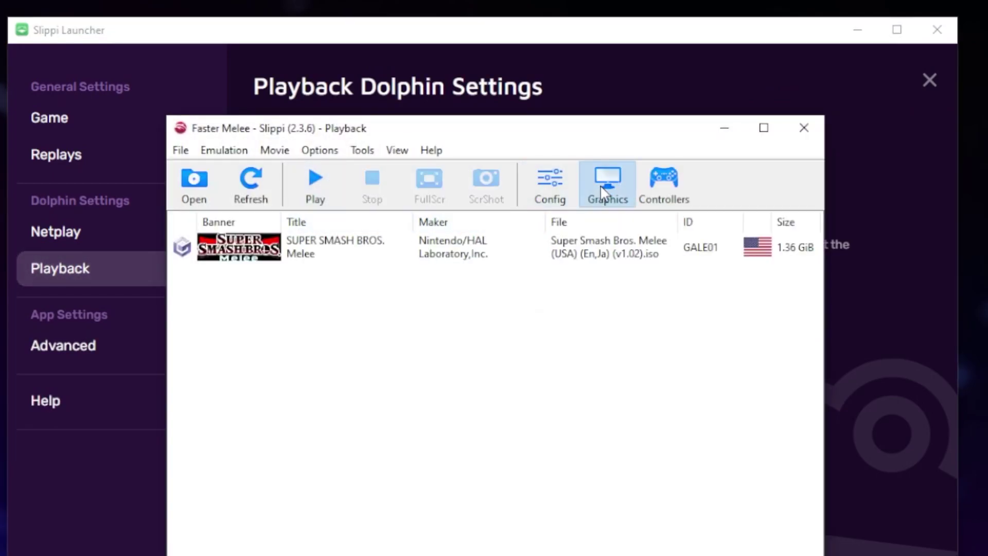
pyautogui.click(599, 184)
pyautogui.click(369, 141)
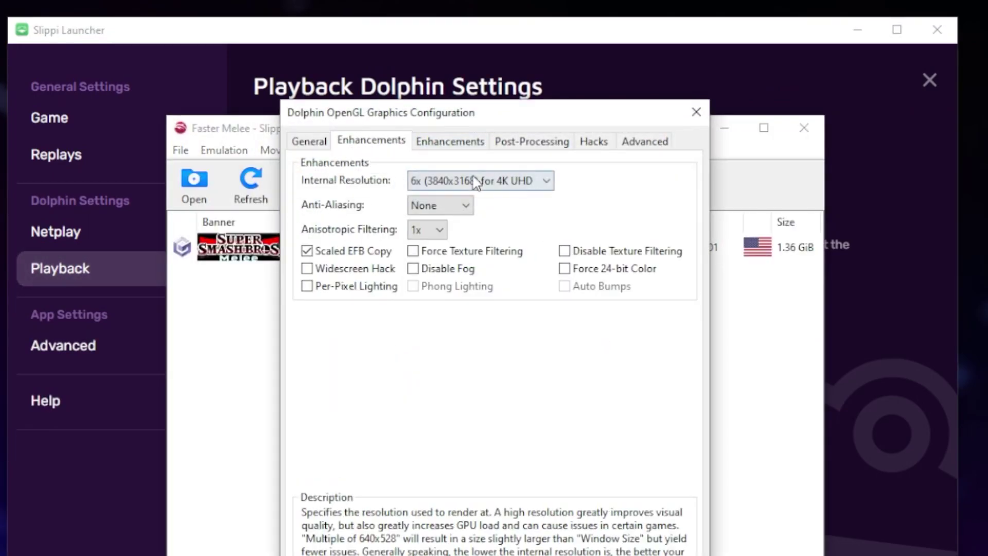
pyautogui.click(507, 185)
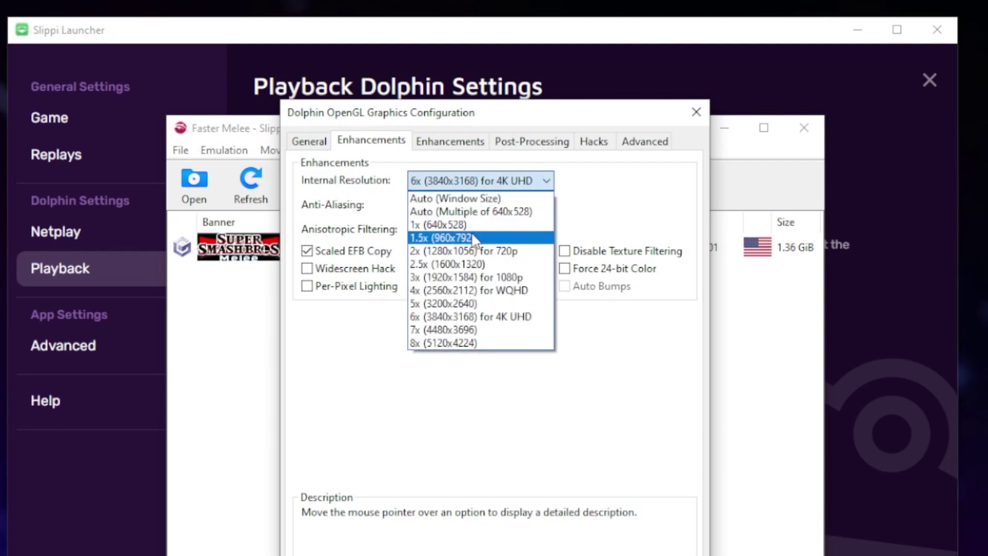
pyautogui.click(475, 317)
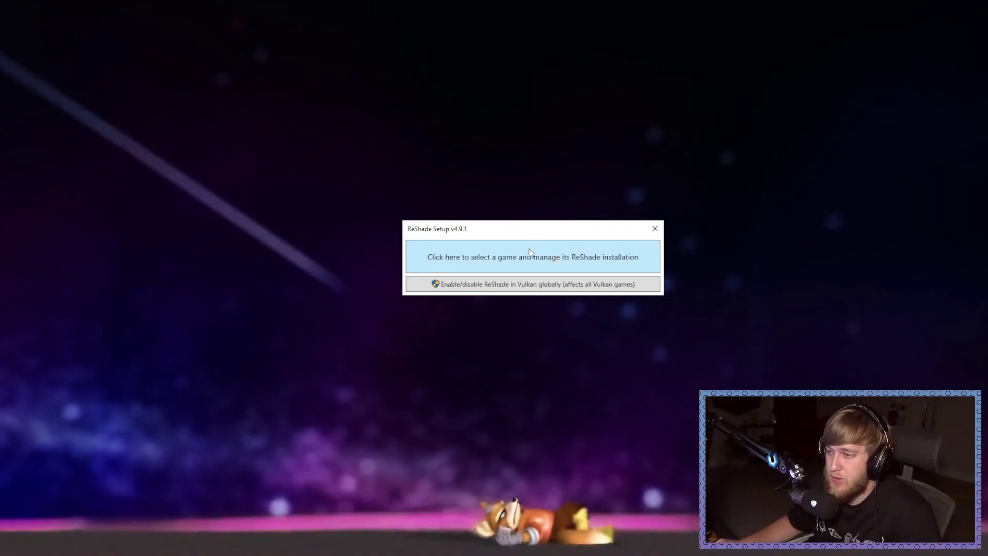
# - Select Slippi Dolphin.exe in the launcher's playback folder as ReShade's target application
pyautogui.click(516, 263)
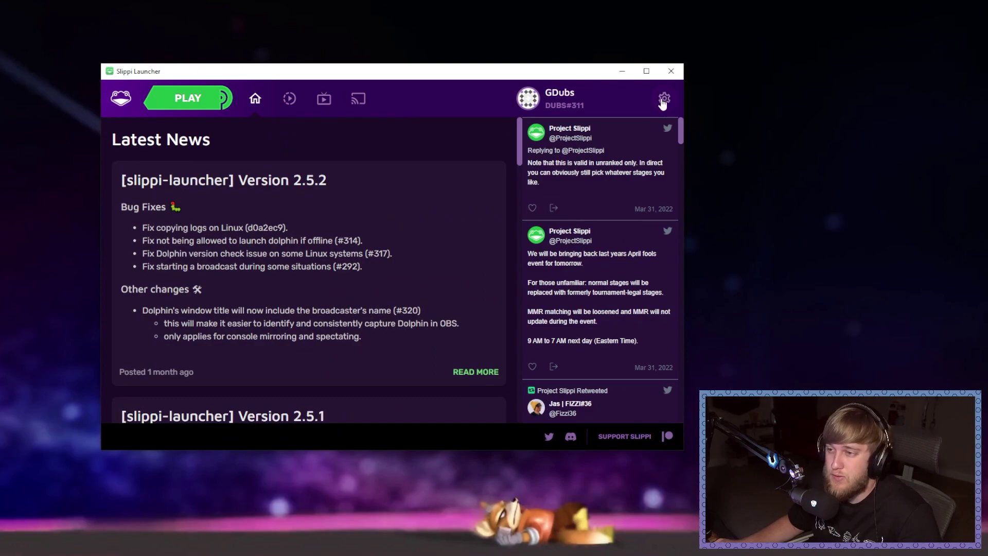
pyautogui.click(663, 98)
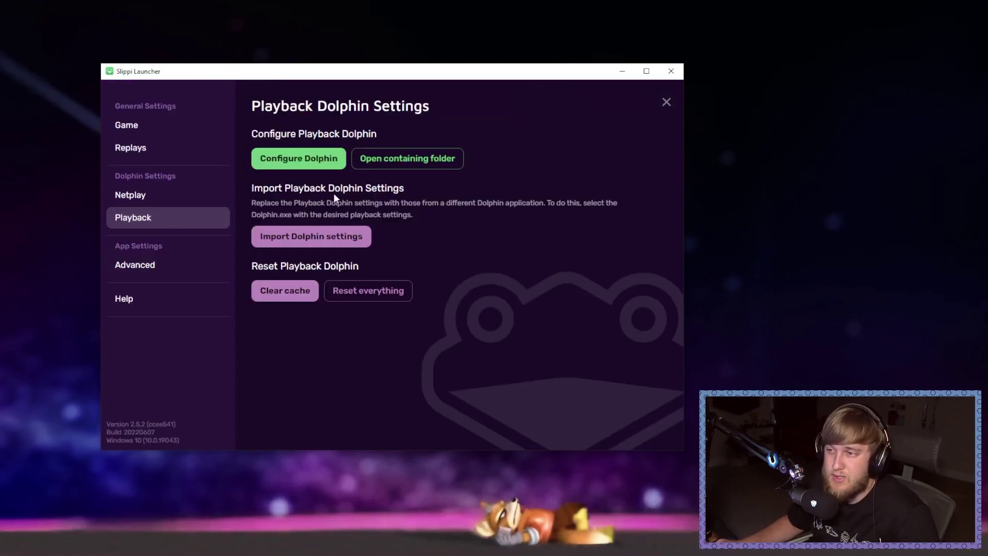
pyautogui.click(409, 159)
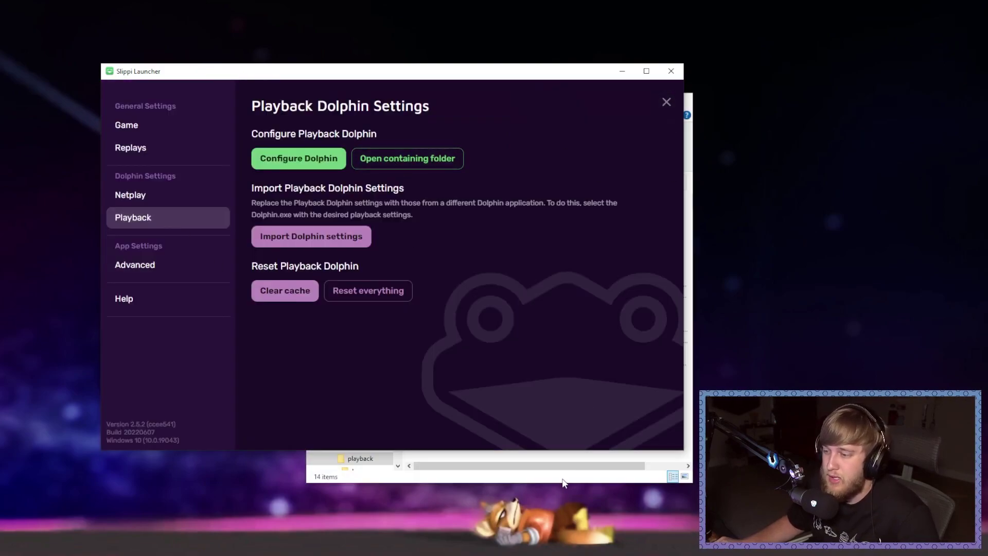
pyautogui.click(561, 481)
pyautogui.moveTo(499, 105); pyautogui.dragTo(454, 75)
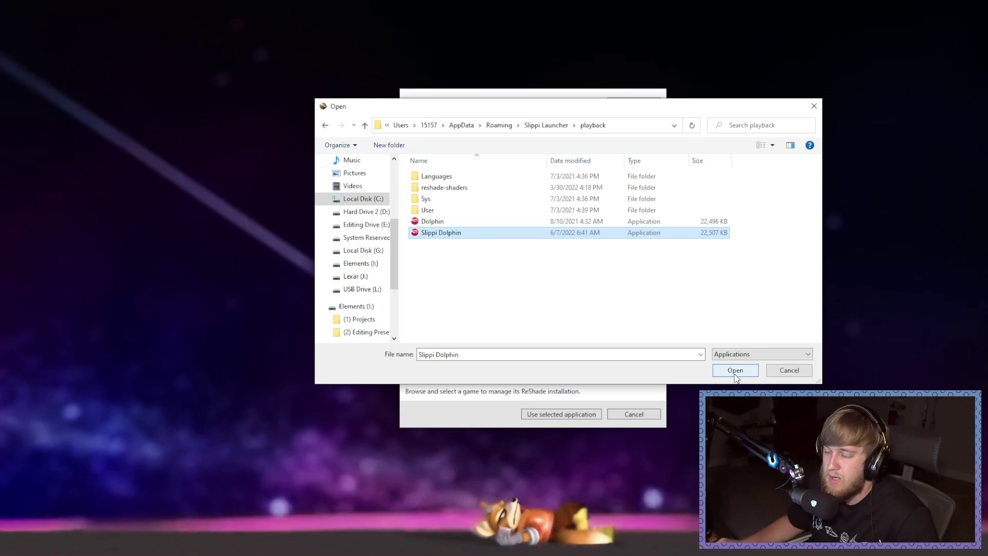
pyautogui.click(788, 370)
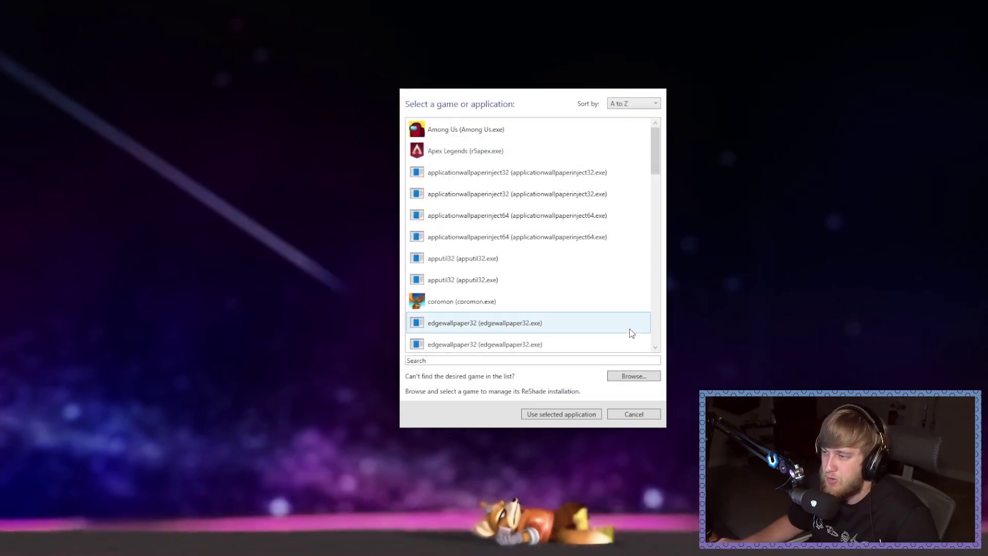
pyautogui.click(543, 422)
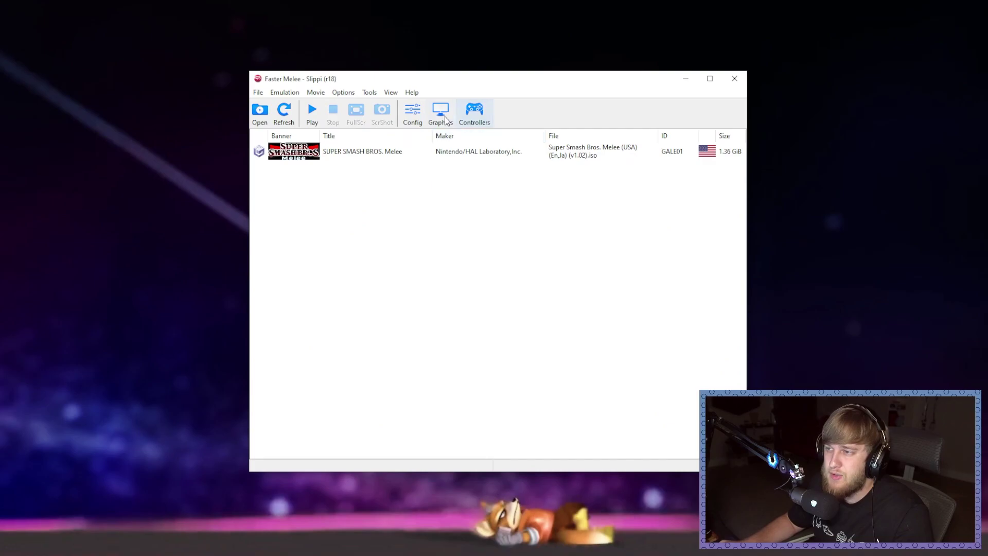
# - Pick the rendering API, select OtisFX by Otis_Inf, and install all its effect files
pyautogui.click(442, 115)
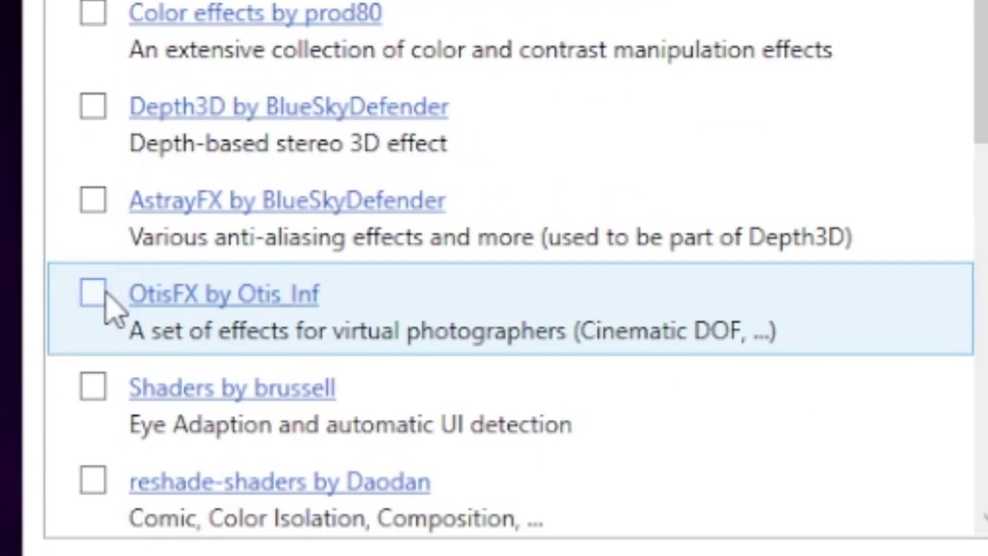
pyautogui.click(94, 302)
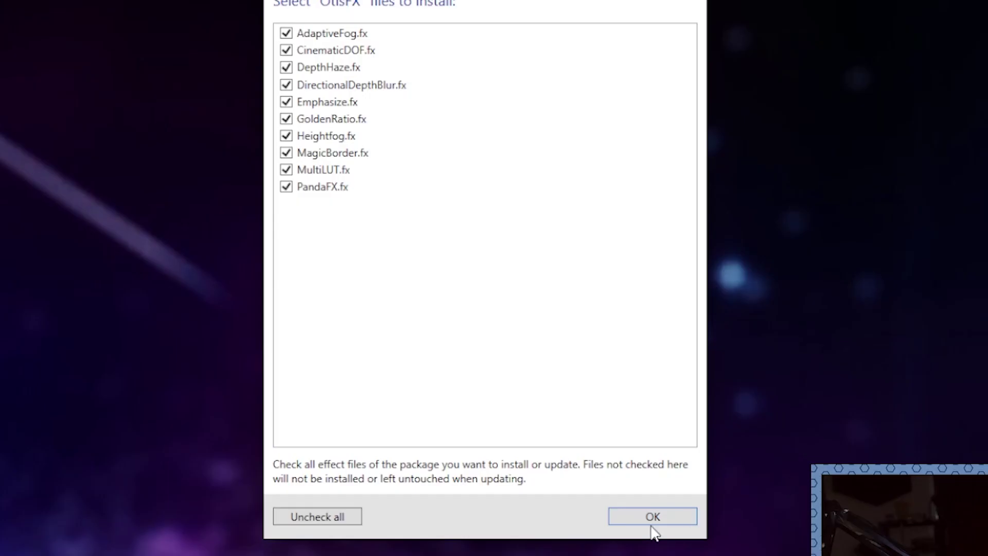
pyautogui.click(650, 521)
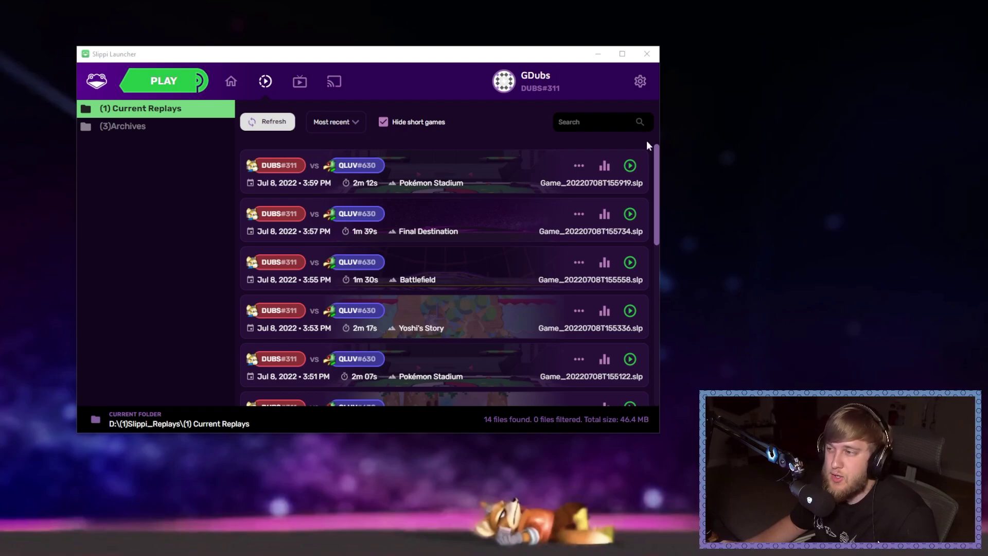
# - Play the top replay, open the ReShade overlay with Home, and view the OpenGL depth buffer
pyautogui.click(630, 165)
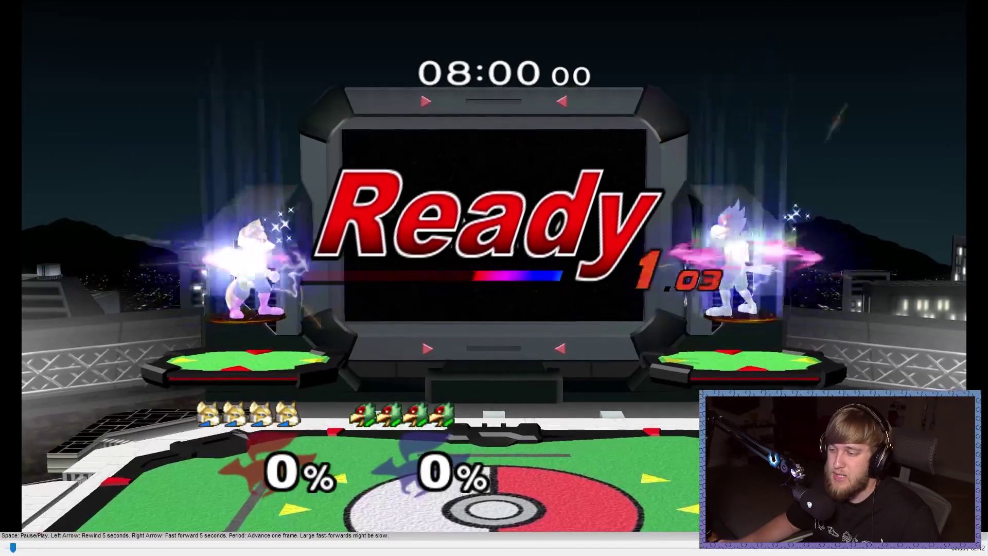
pyautogui.press('Home')
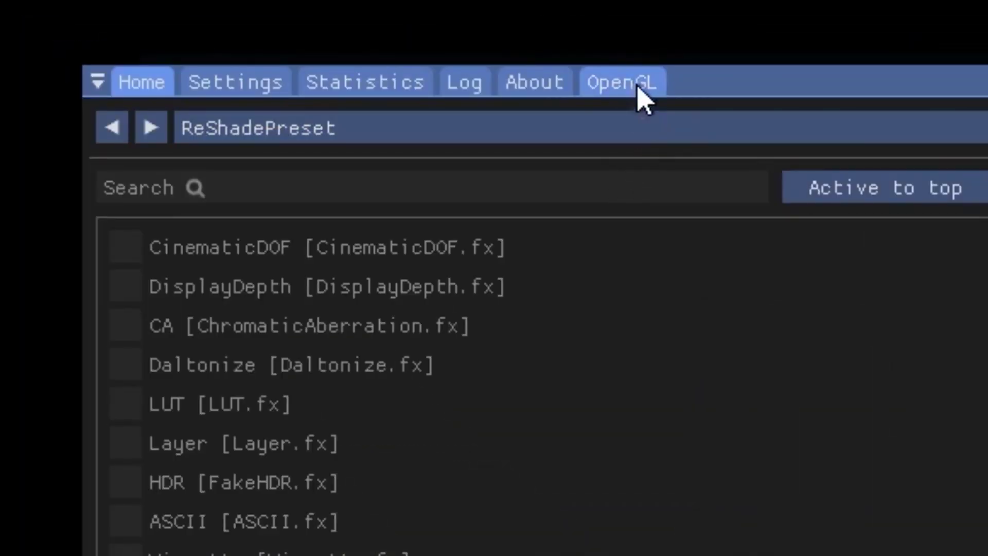
pyautogui.click(643, 99)
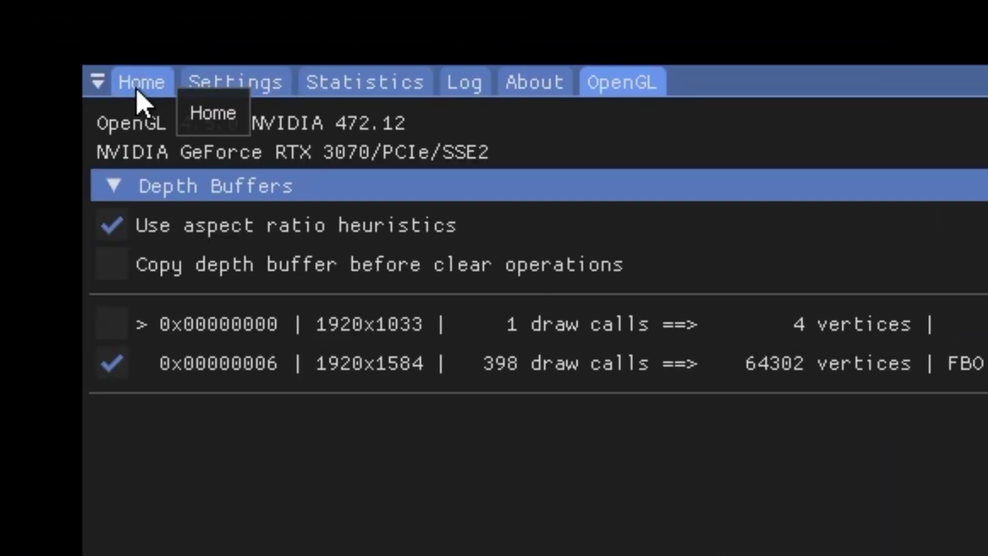
# - Enable DisplayDepth and adjust its scale preview to line the depth map up with the game
pyautogui.click(21, 11)
pyautogui.click(214, 298)
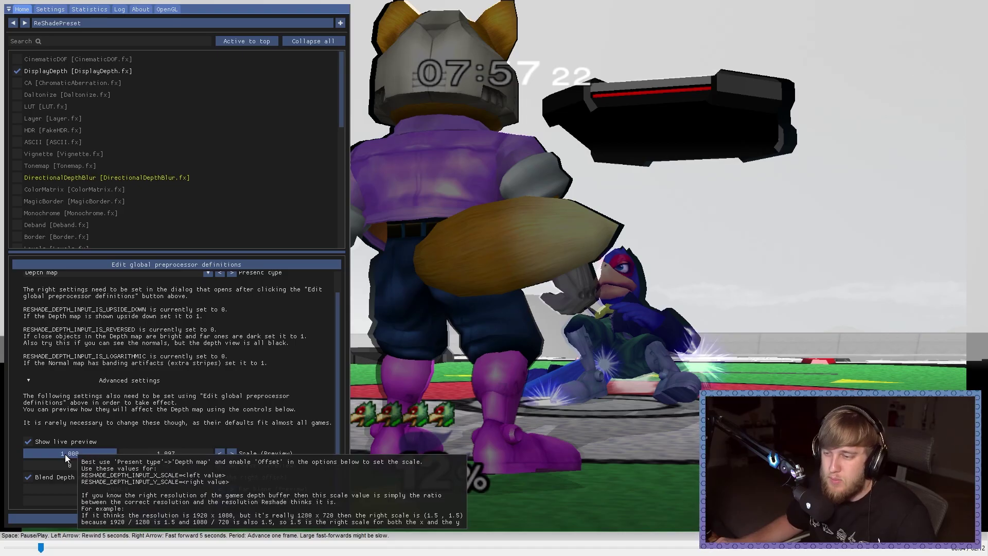
pyautogui.moveTo(283, 307); pyautogui.dragTo(304, 301)
pyautogui.moveTo(71, 454)
pyautogui.mouseDown()
pyautogui.moveTo(83, 456)
pyautogui.moveTo(54, 456)
pyautogui.mouseUp()
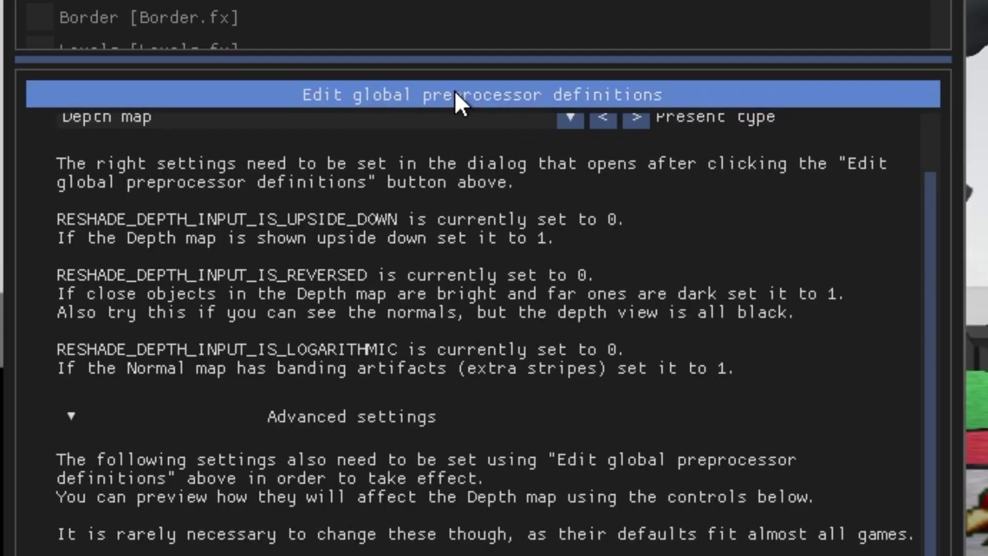
# - Enter RESHADE_DEPTH global definitions: X scale 0.957, Y scale 1.097, X offset 43, Y offset -2
pyautogui.click(396, 97)
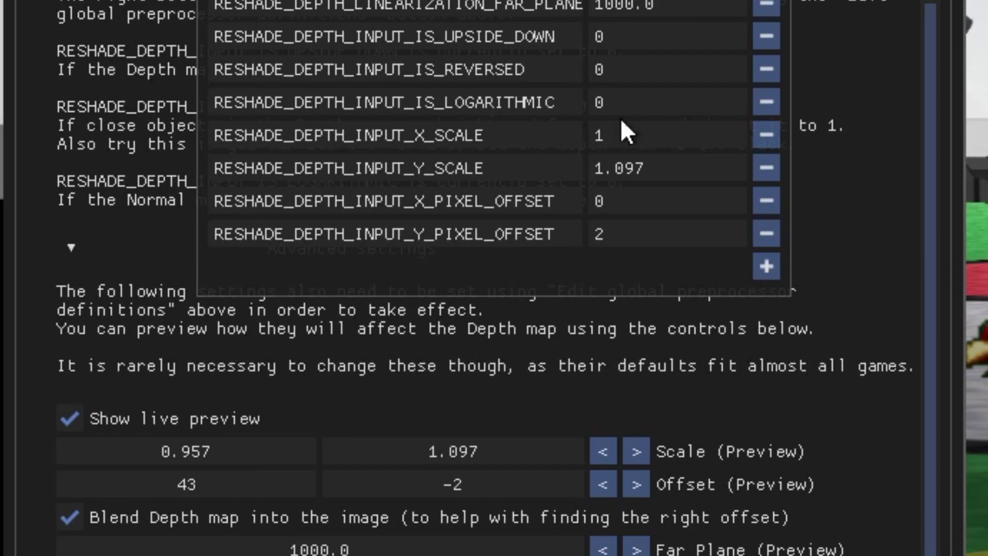
pyautogui.click(572, 374)
pyautogui.moveTo(201, 458)
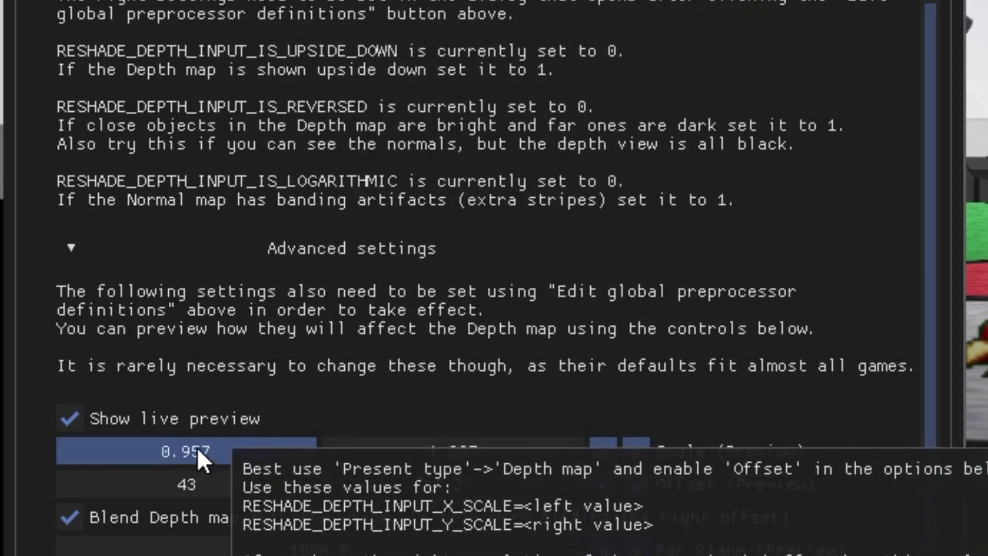
pyautogui.click(206, 0)
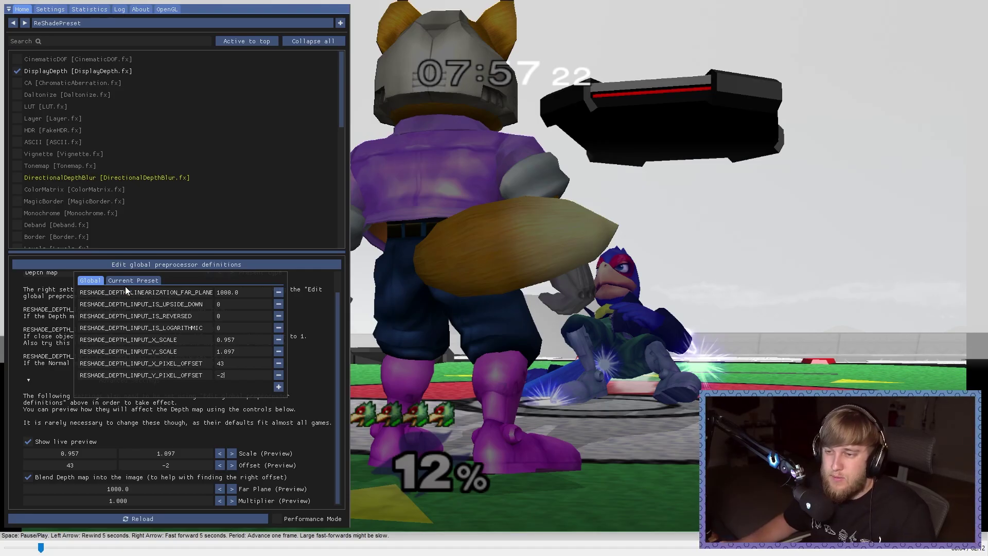
pyautogui.click(148, 265)
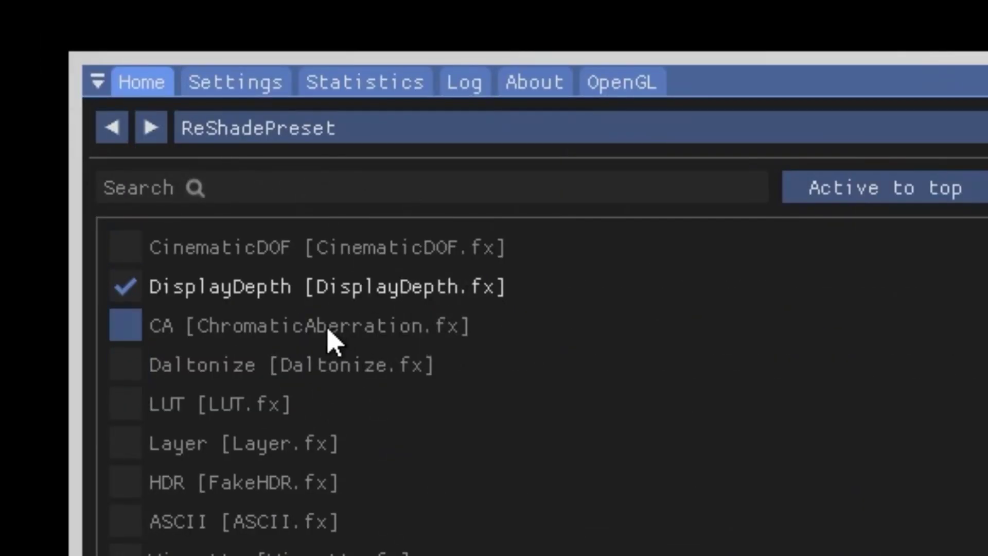
# - Replace the DisplayDepth effect with CinematicDOF in ReShade to blur the replay's background
pyautogui.click(280, 287)
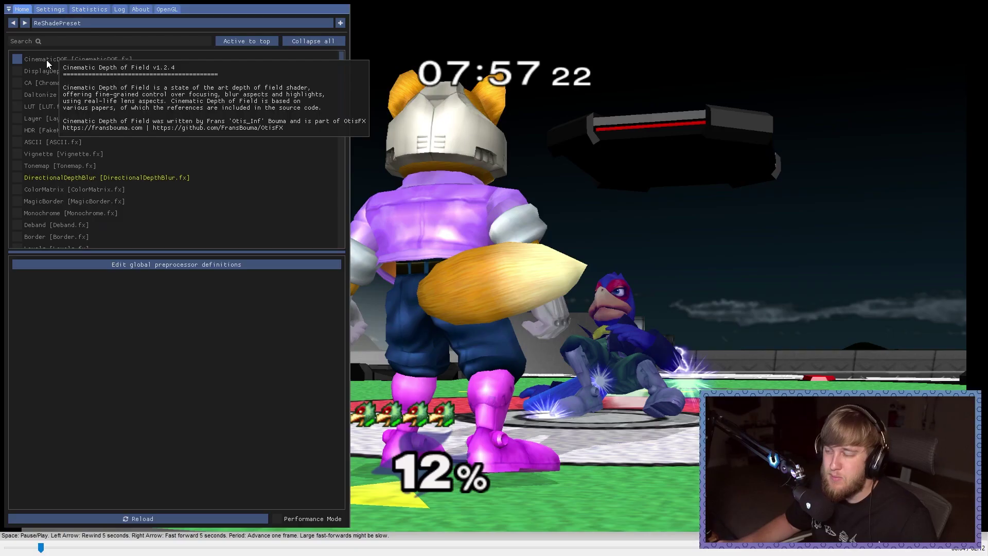
pyautogui.click(224, 249)
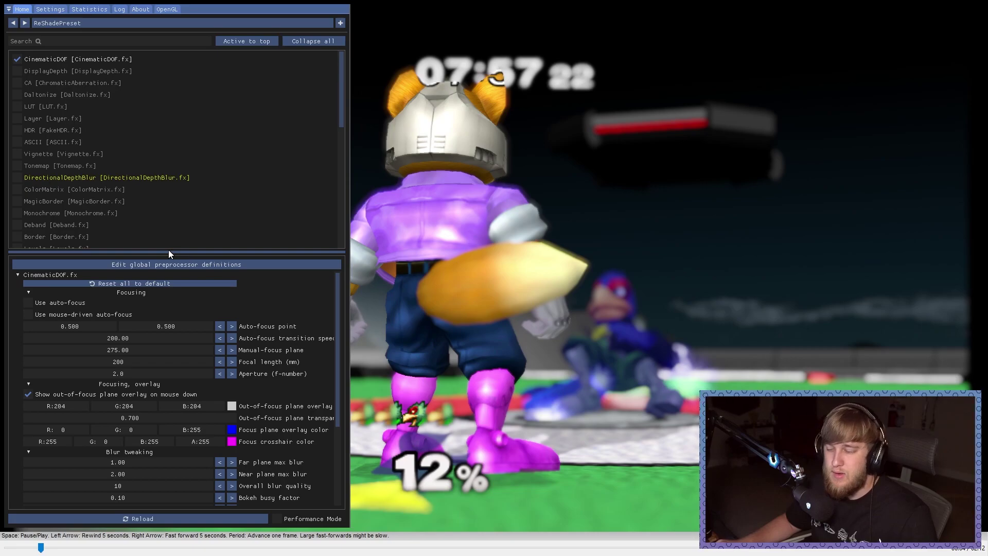